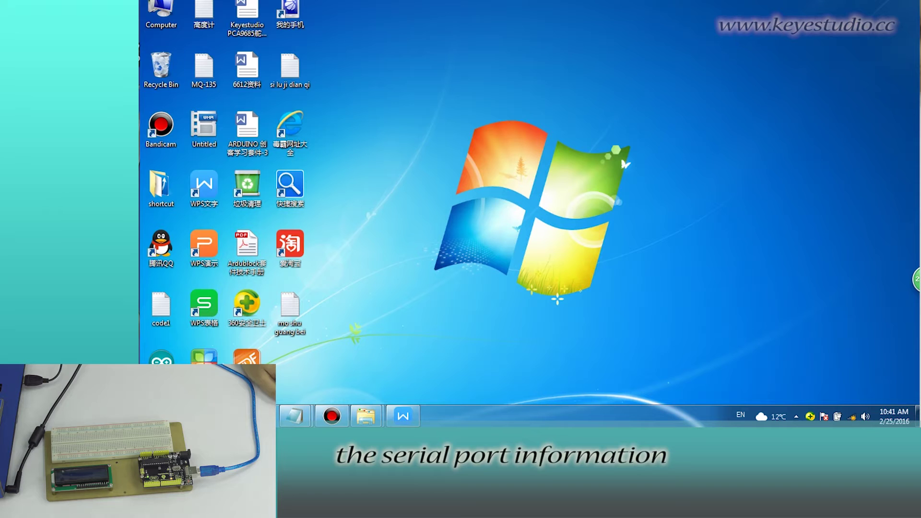
Open Device Manager from Computer Properties and expand Ports (COM & LPT) to find Arduino Uno (COM3)
right_click(167, 5)
left_click(201, 114)
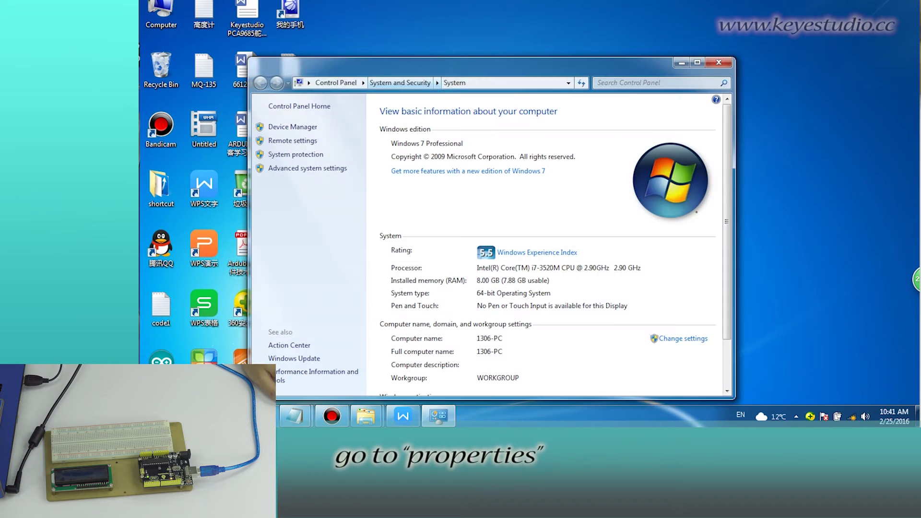
left_click(292, 127)
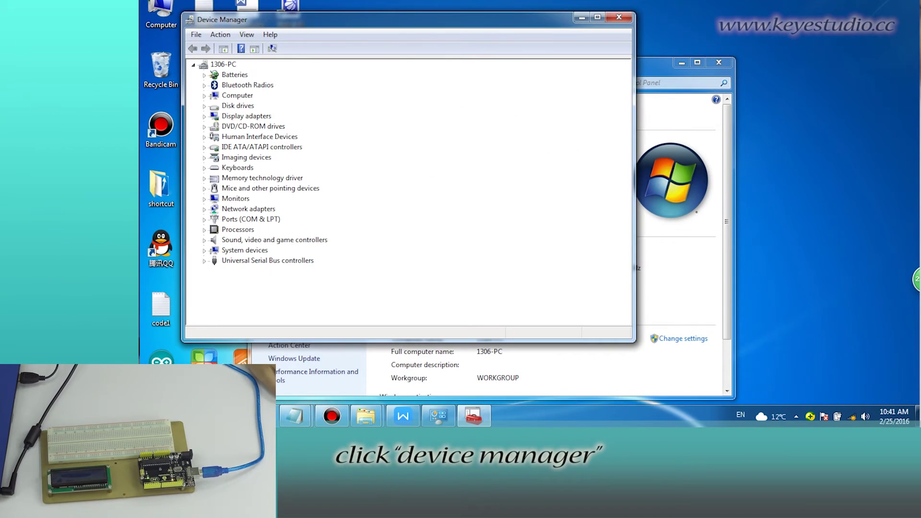
double_click(250, 219)
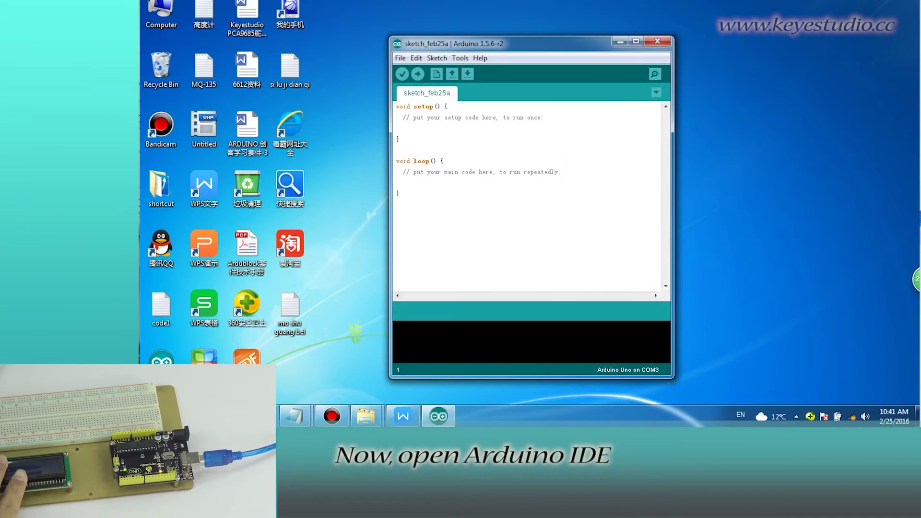
Select board Arduino Uno and port COM3, then copy the serial Hello World code from the document
left_click(460, 58)
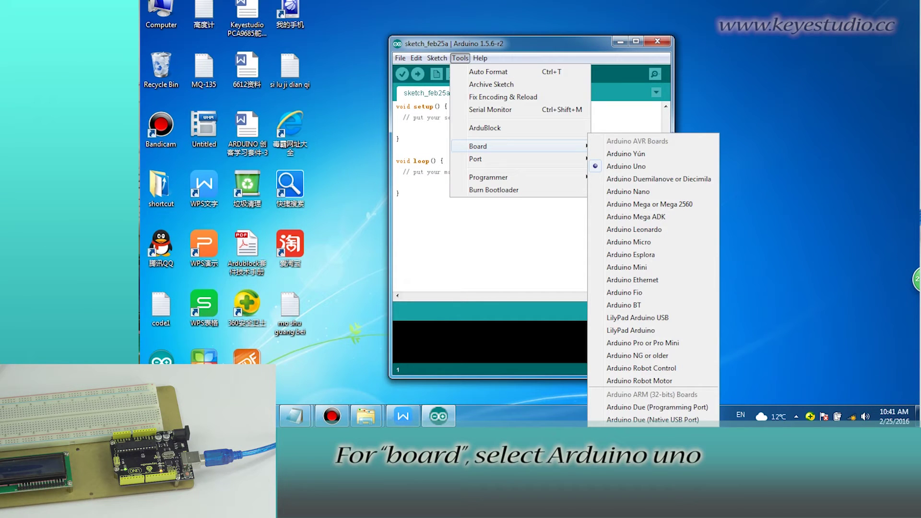
left_click(634, 168)
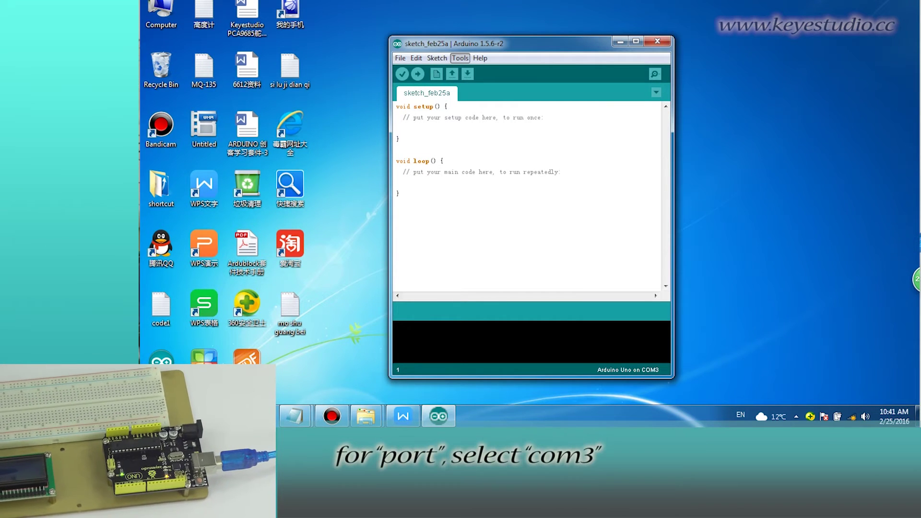
left_click(460, 57)
left_click(617, 158)
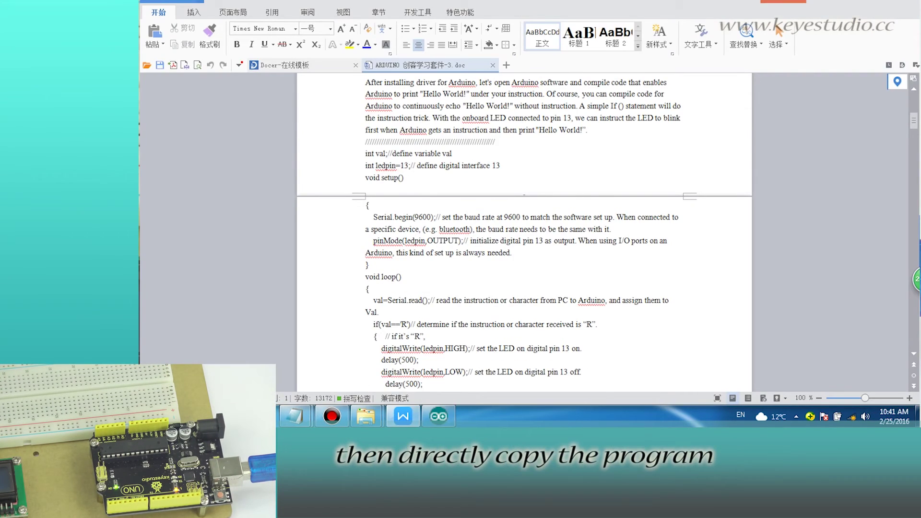
left_click_drag(366, 153, 370, 325)
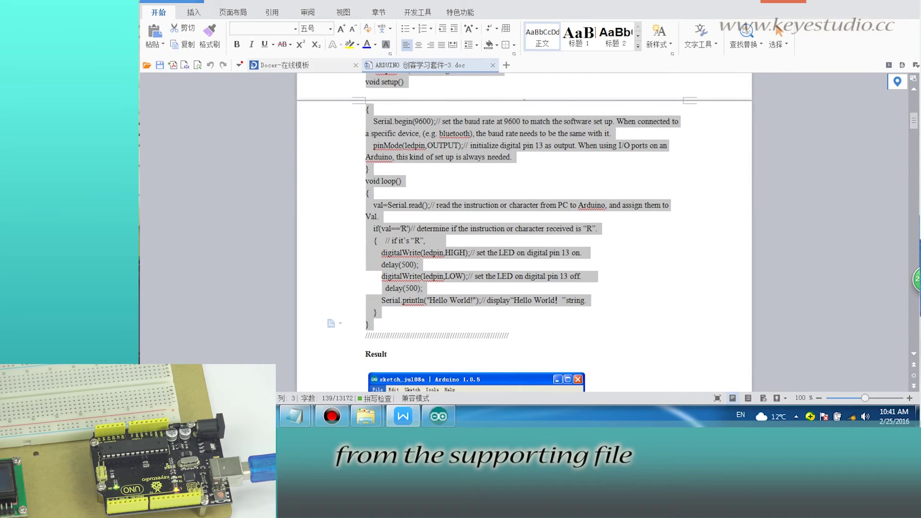
right_click(411, 135)
left_click(439, 147)
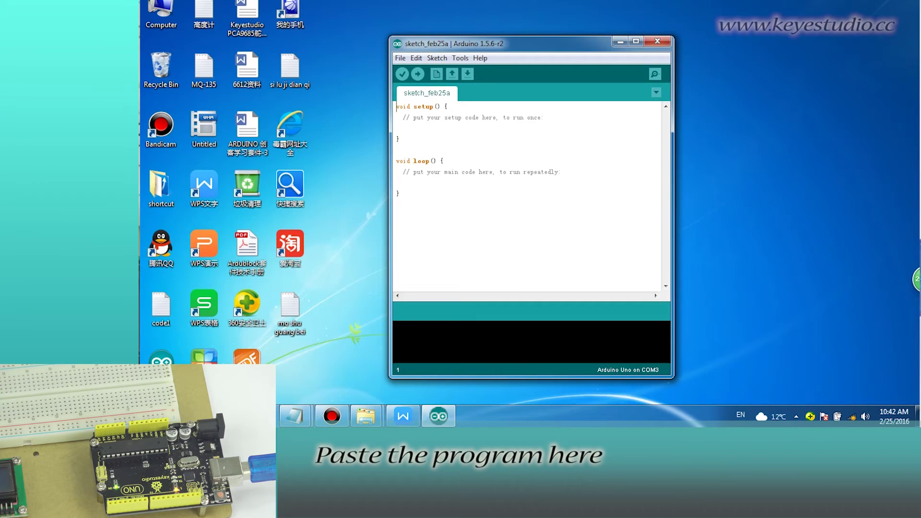
Paste the Hello World code over the template, verify it, and upload it with Ctrl+U
left_click_drag(398, 195, 397, 106)
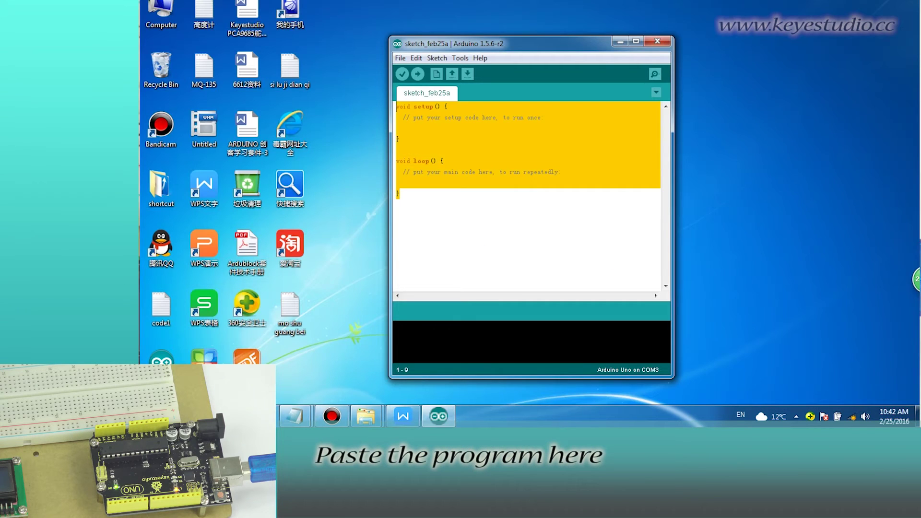
key("ctrl+v")
left_click(402, 73)
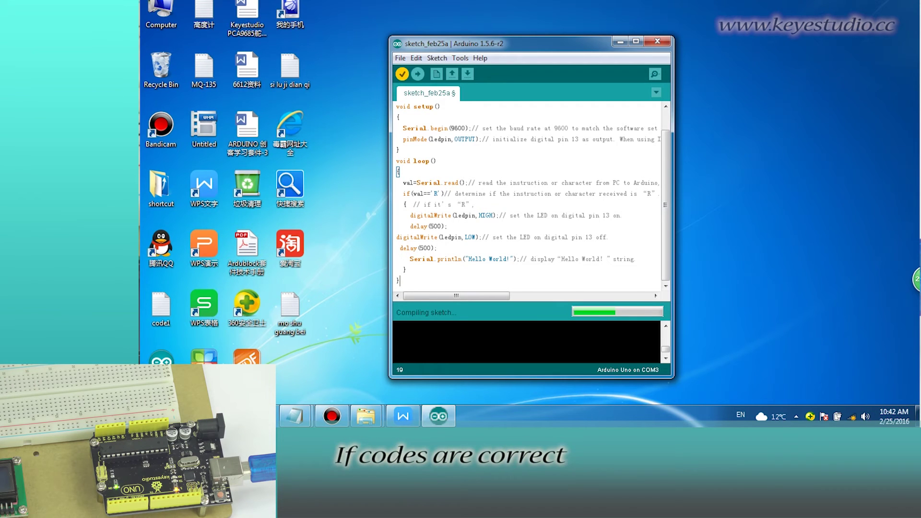
key("ctrl+u")
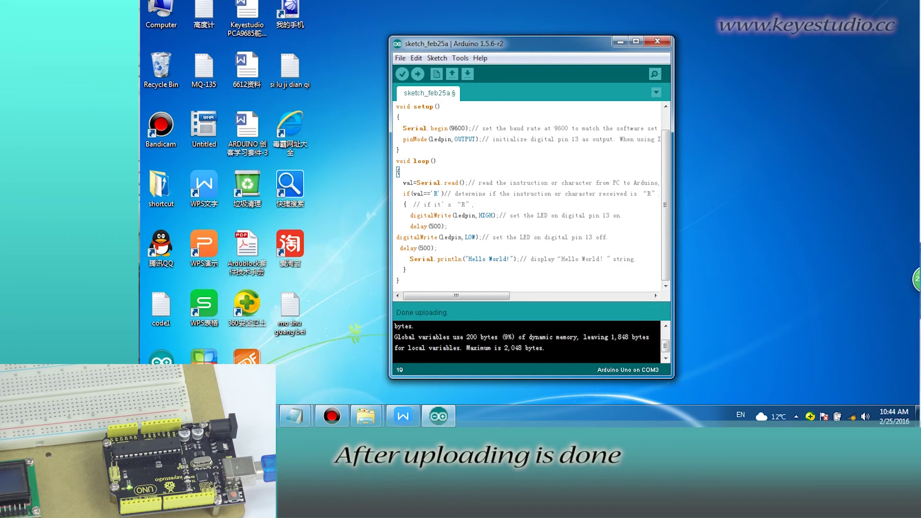
Open the COM3 Serial Monitor and send R three times to print 'Hello World!' lines
left_click(655, 74)
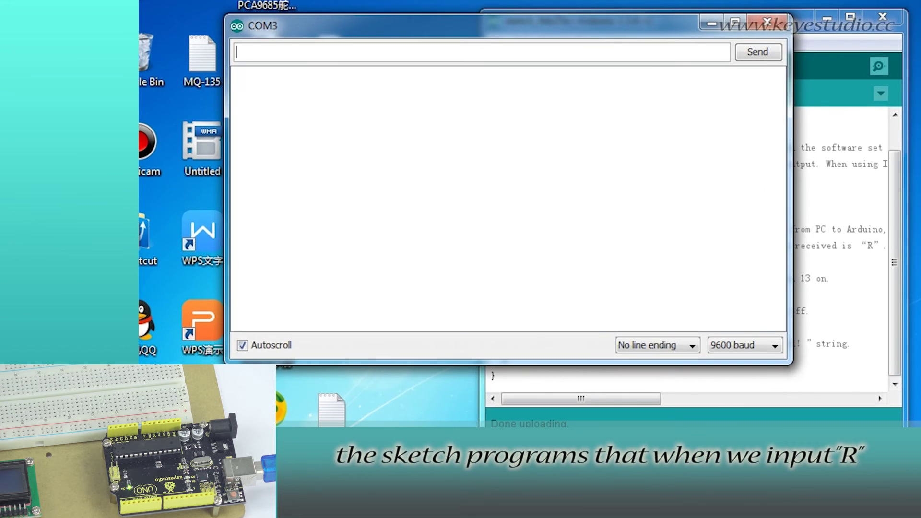
type("R")
key("Return")
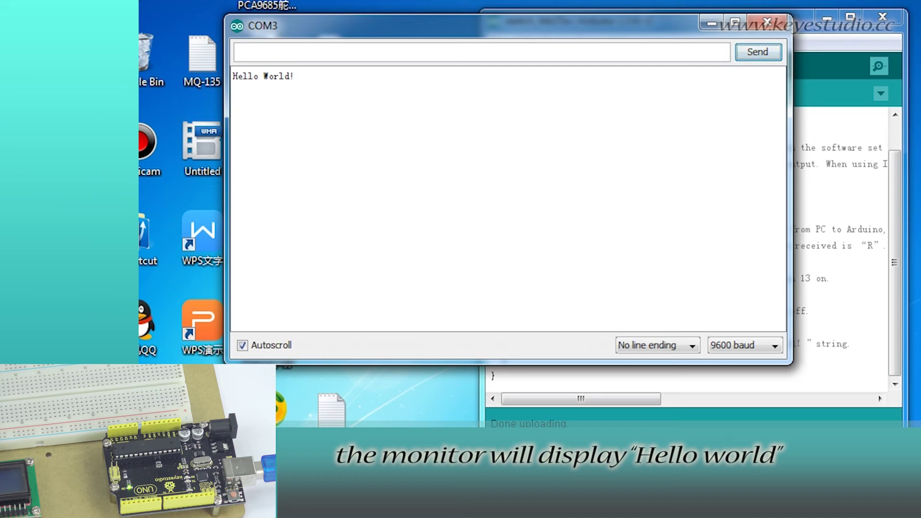
type("RRRRR")
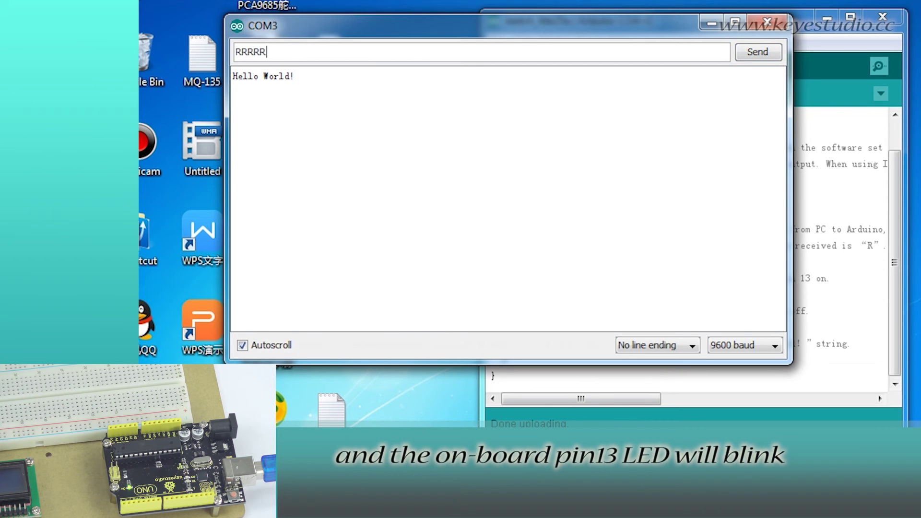
key("Return")
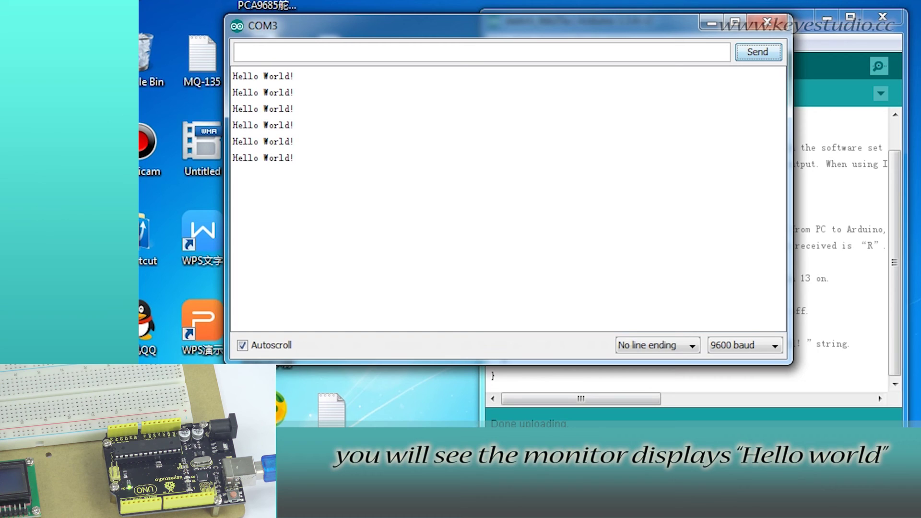
type("RRRRR")
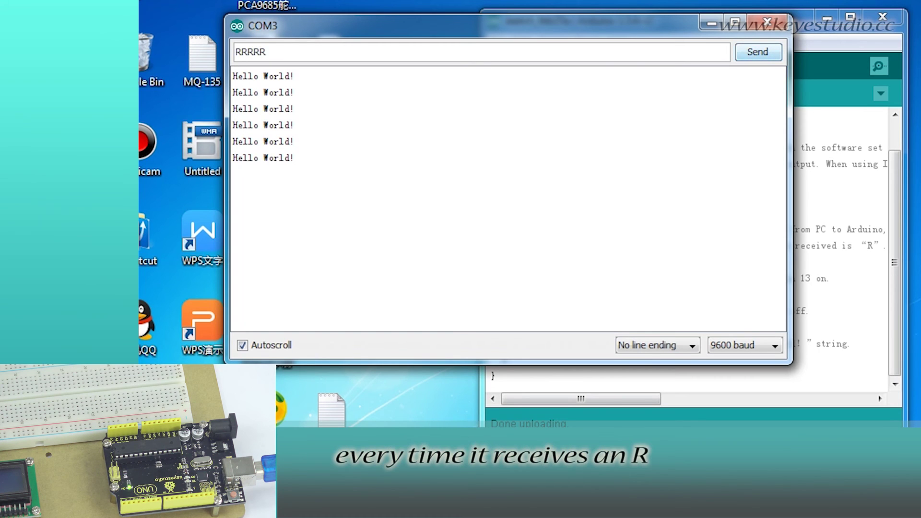
left_click(758, 52)
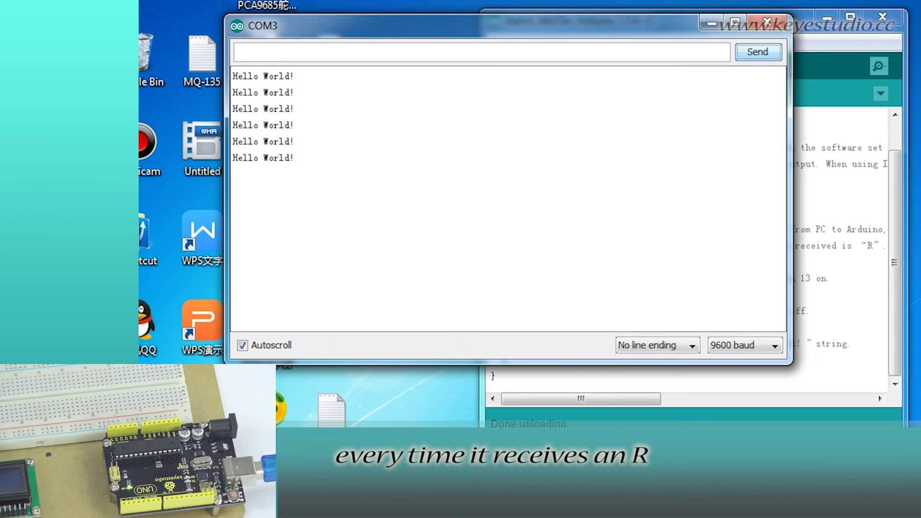